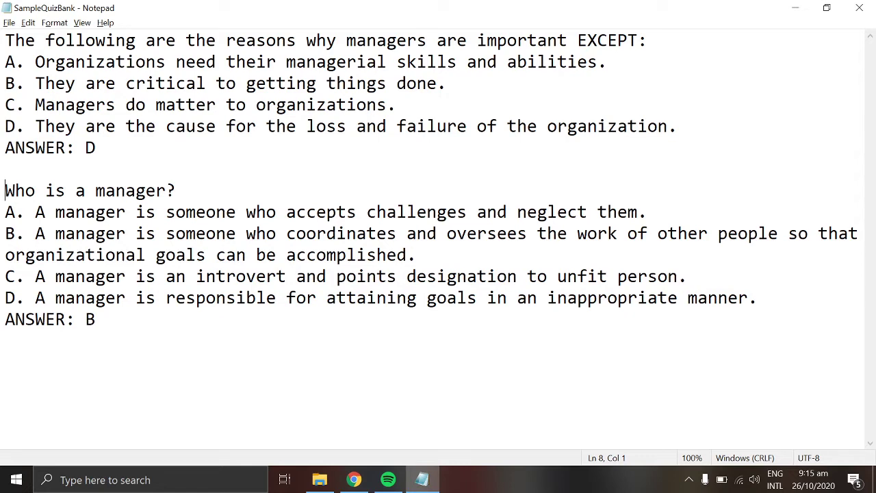
Step: Examine the two multiple-choice questions in the quiz bank file, including their question text, lettered choices and ANSWER lines
drag(4, 40, 96, 148)
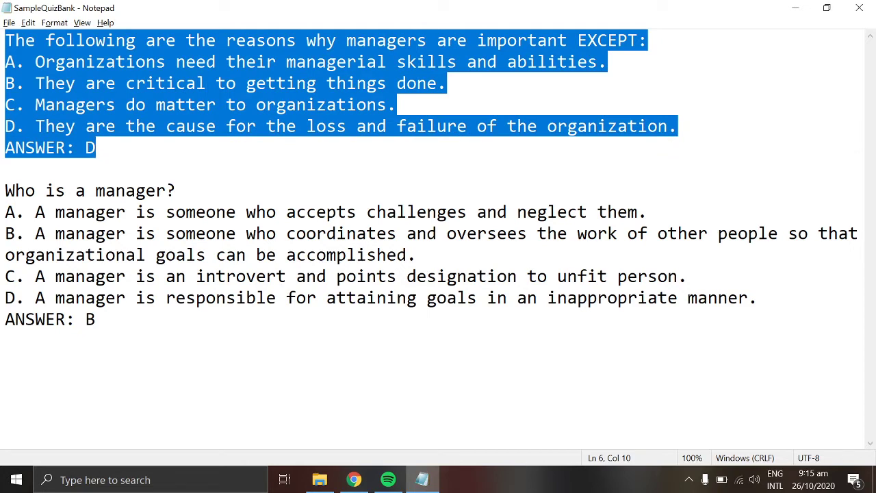
click(55, 233)
drag(5, 190, 95, 319)
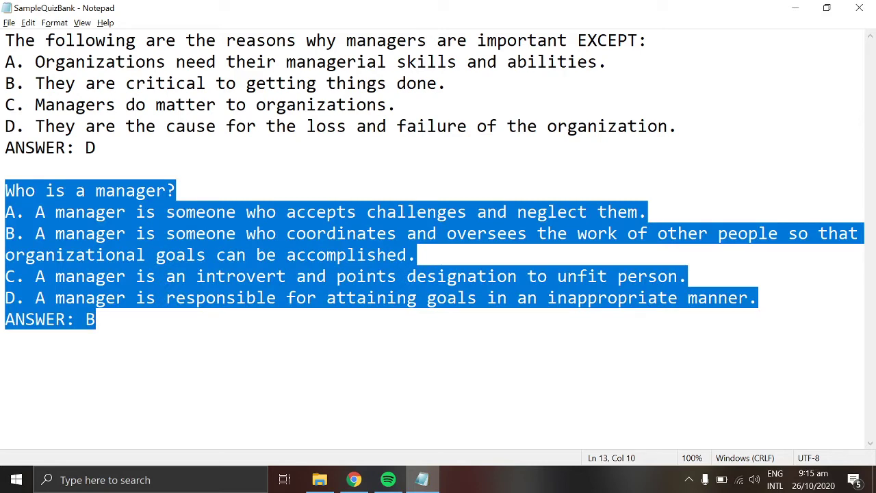
key(Right)
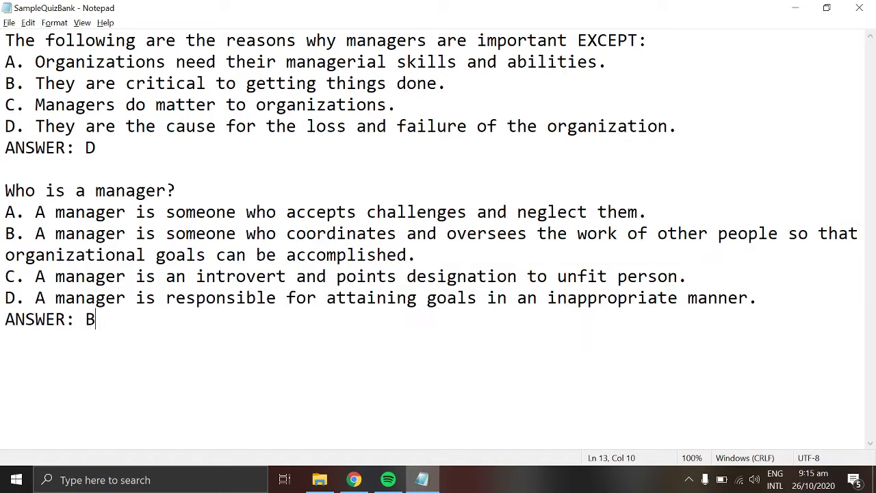
drag(5, 191, 175, 190)
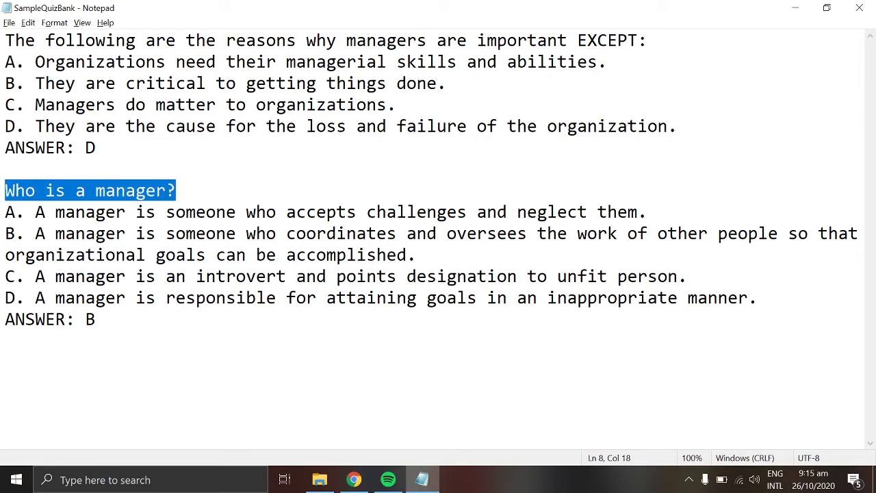
click(76, 233)
drag(4, 212, 757, 297)
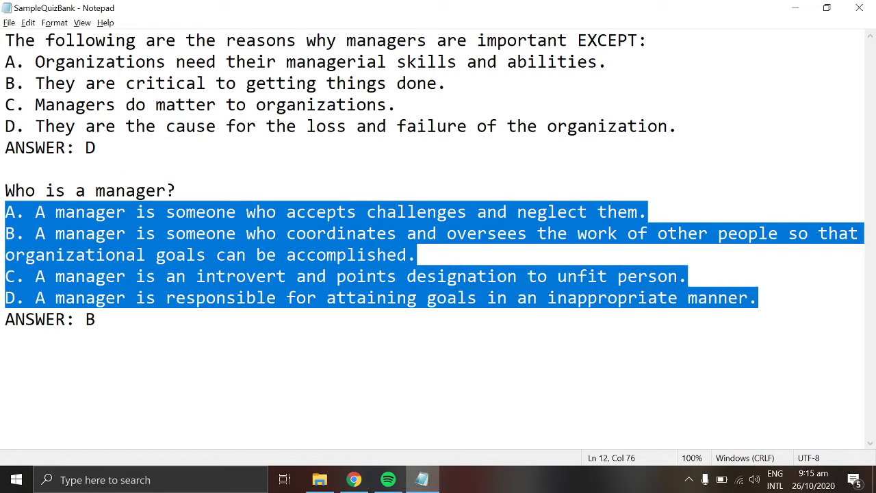
drag(5, 319, 96, 319)
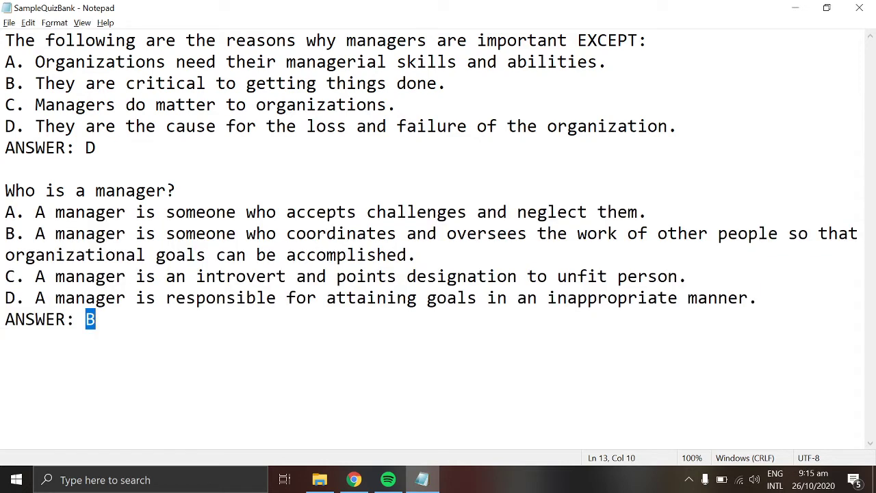
click(96, 319)
Step: Save the quiz bank as a new text document named SampleQuizBank2 in the Exam folder, with UTF-8 encoding
click(8, 23)
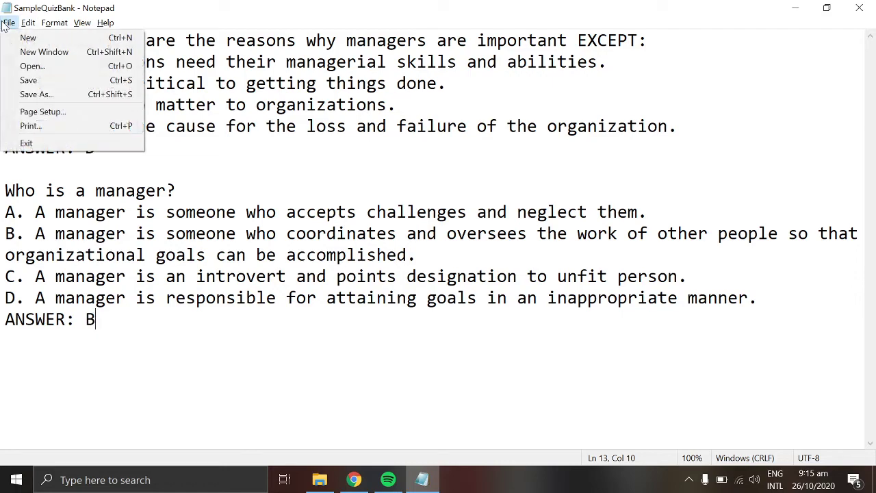
click(34, 94)
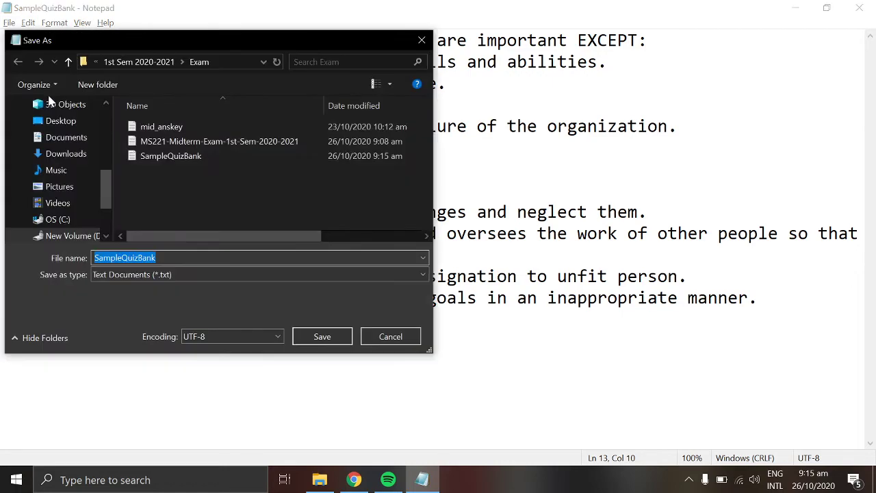
key(End)
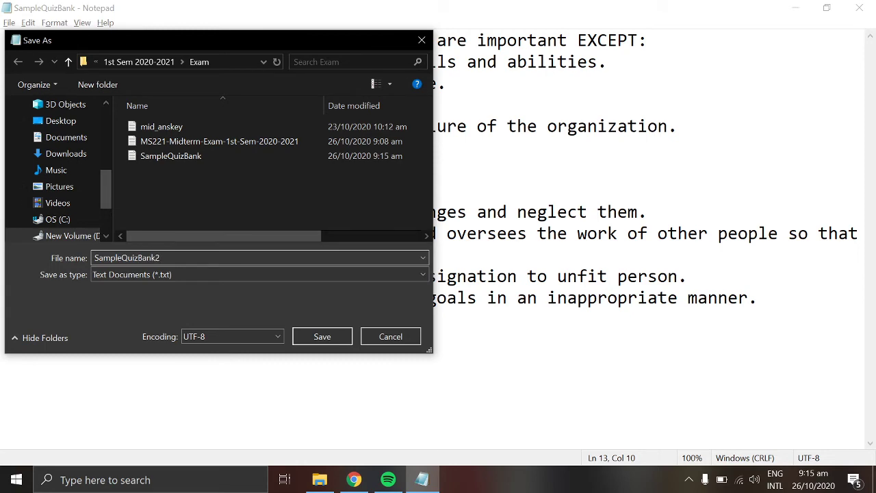
key(Return)
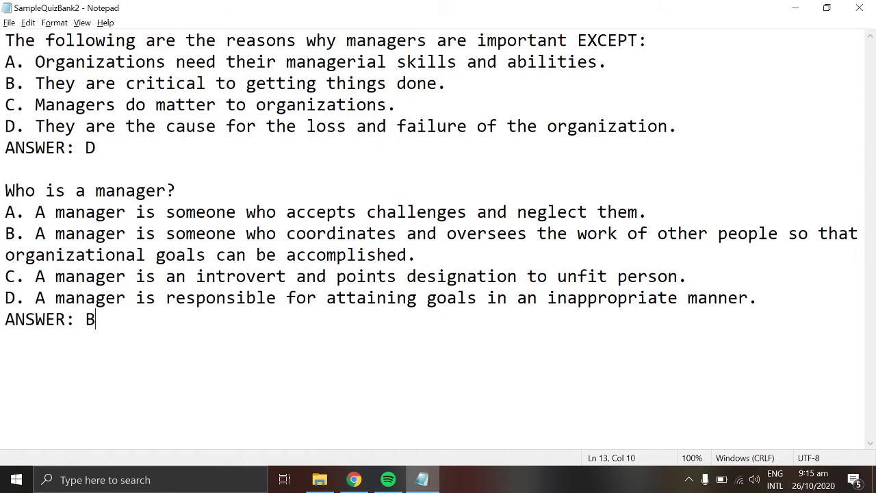
Step: Switch to the learning management system in Chrome and open the MS 221 course's question bank
click(353, 479)
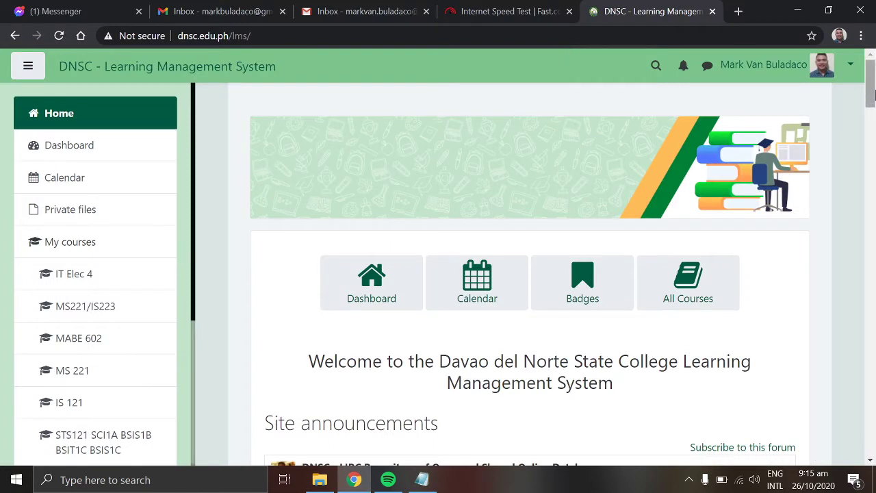
click(116, 370)
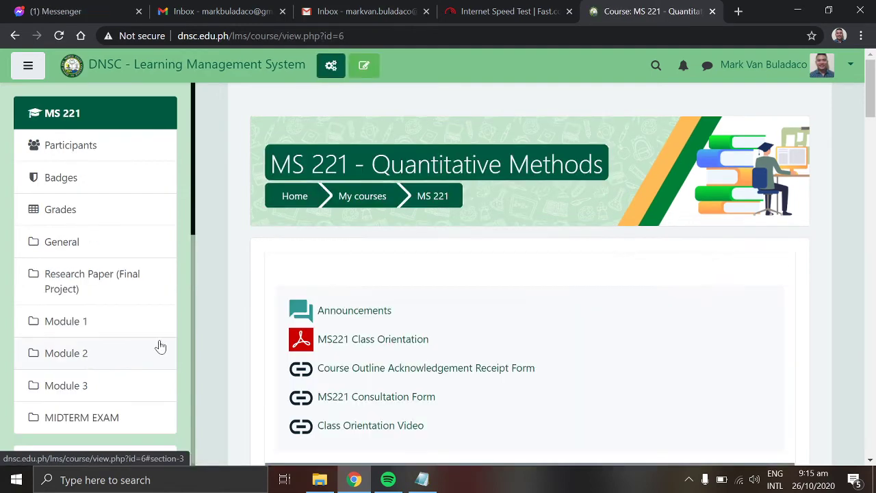
click(331, 69)
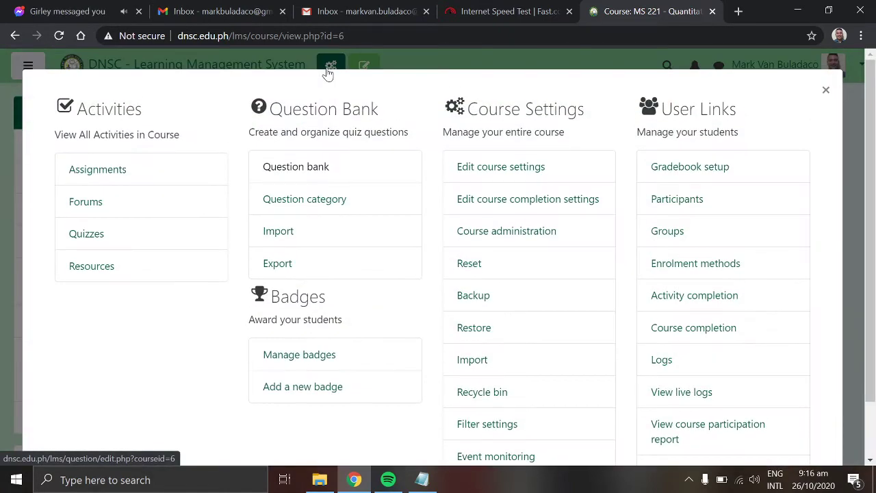
click(304, 173)
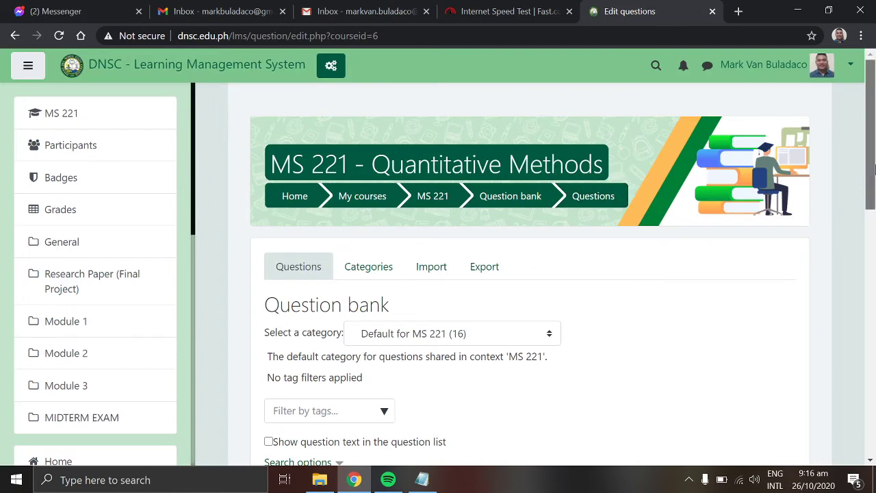
Step: Open the question import page for MS 221 and choose Aiken format as the file format
drag(872, 167, 872, 205)
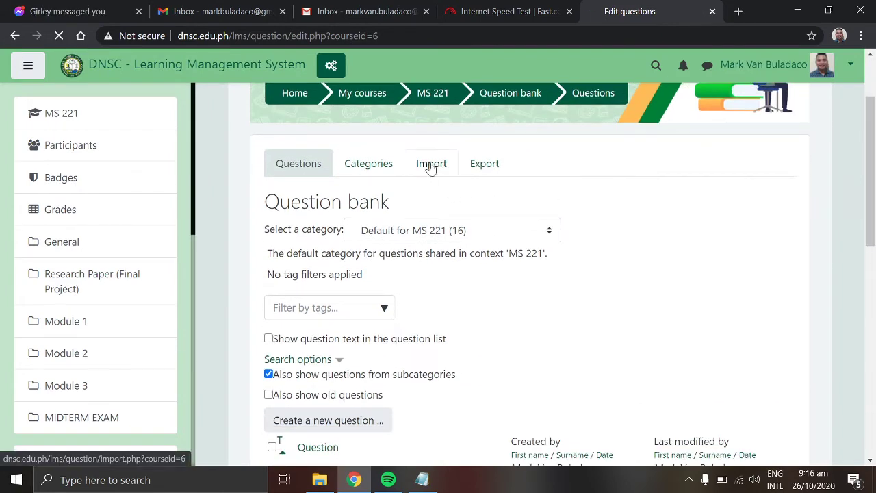
click(431, 165)
scroll(873, 195, down, 2)
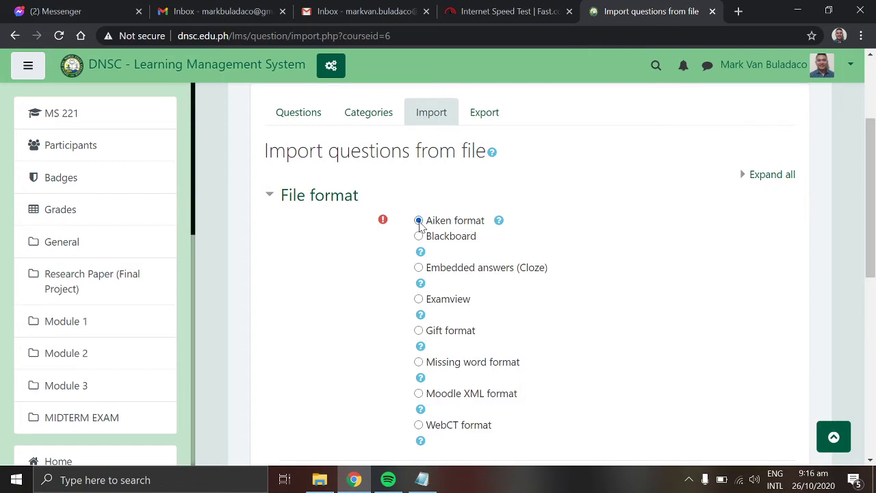
Step: Upload SampleQuizBank2.txt from the Exam folder as the file to import questions from
scroll(873, 123, down, 4)
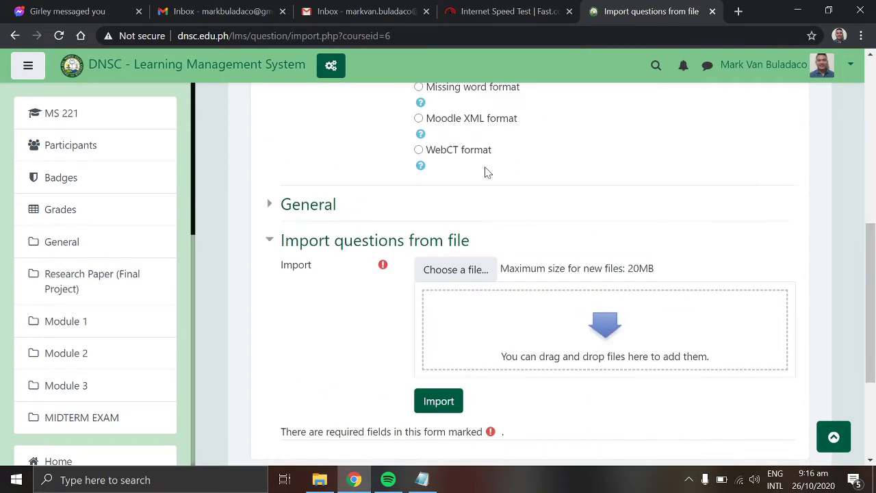
click(431, 275)
click(349, 229)
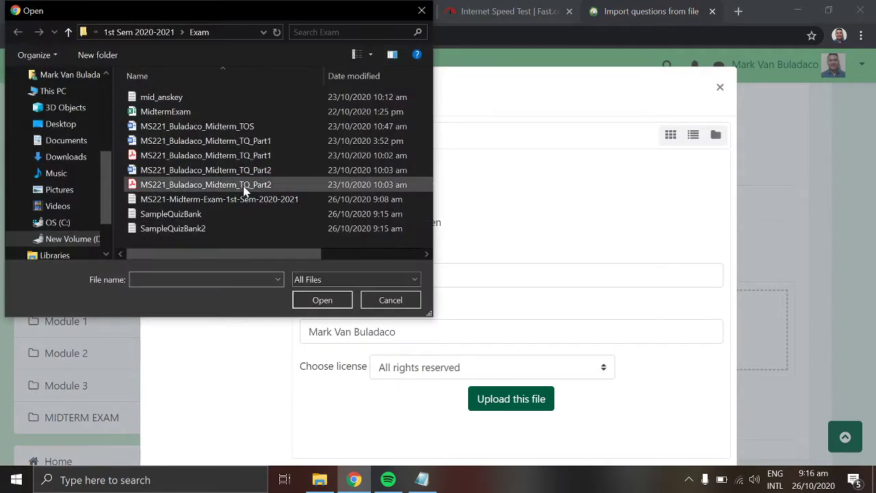
click(216, 233)
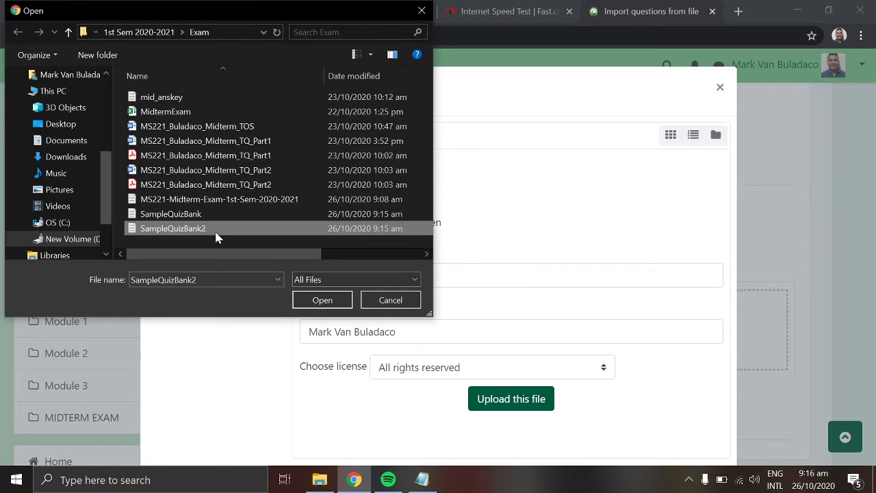
click(327, 302)
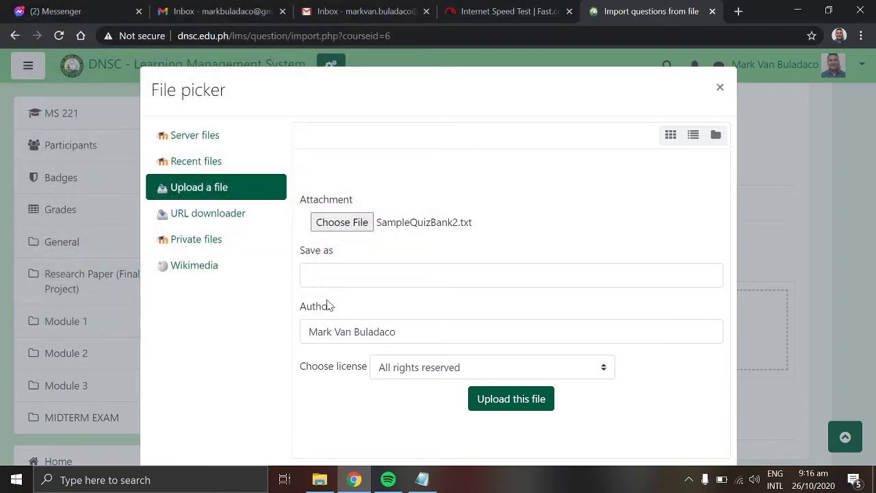
click(509, 400)
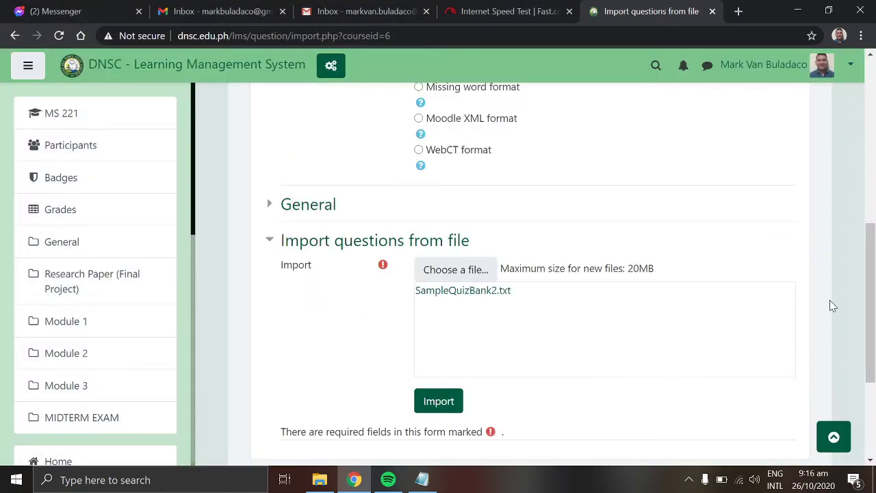
Step: Import the questions from SampleQuizBank2.txt and continue to the question bank
scroll(869, 315, down, 1)
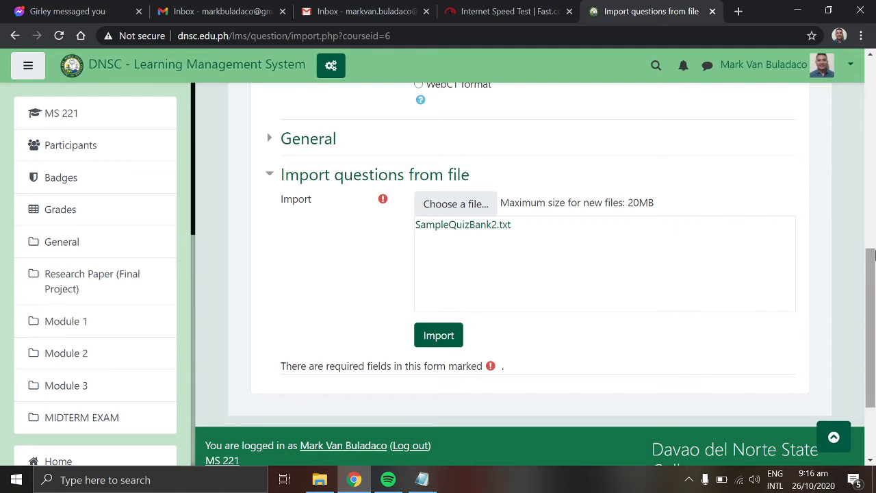
click(457, 338)
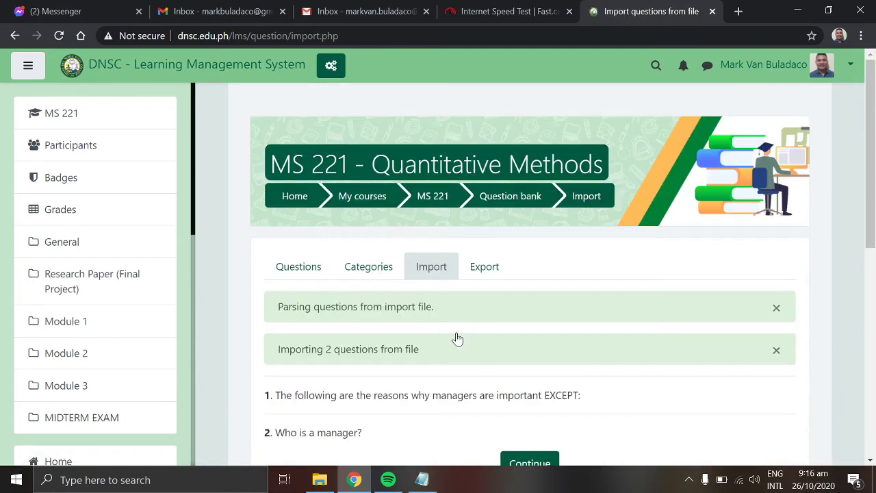
drag(874, 188, 874, 241)
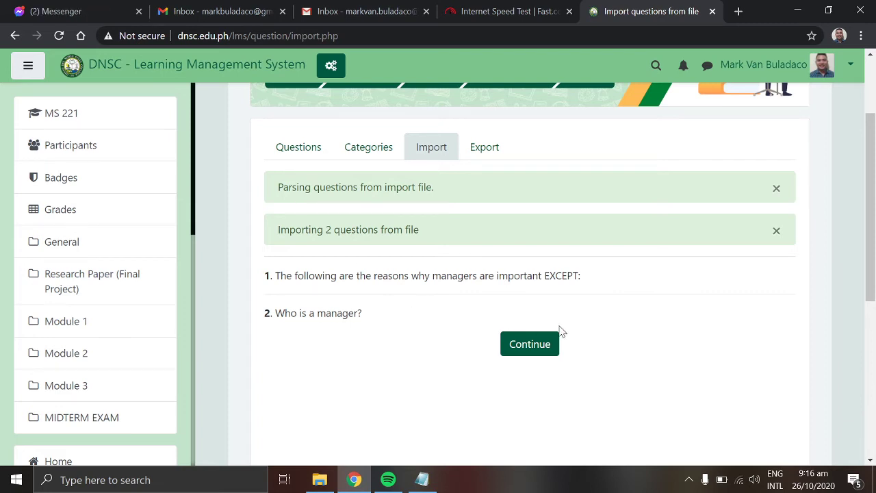
click(523, 346)
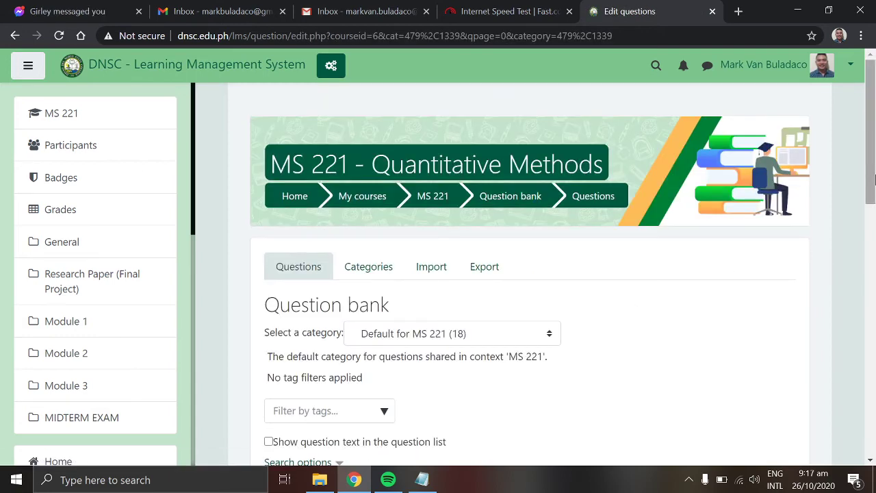
Step: Preview the question on why managers are important and the "Who is a manager?" question, closing each preview
drag(874, 152, 873, 343)
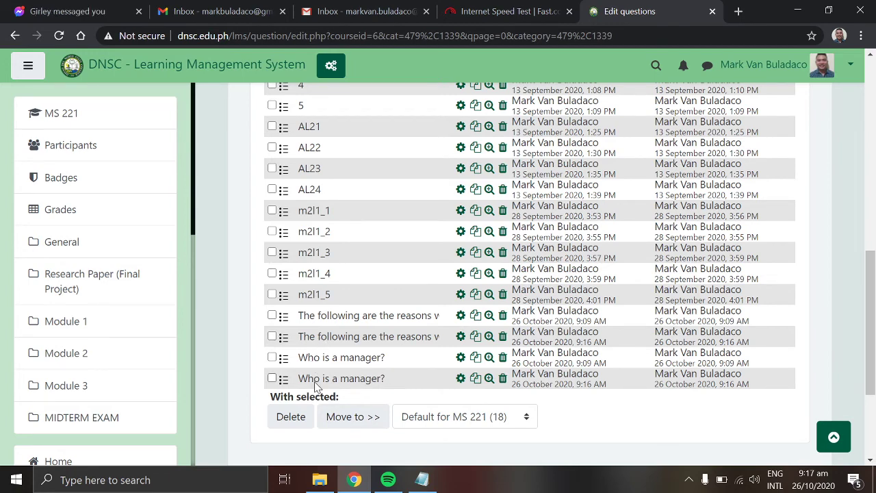
click(489, 319)
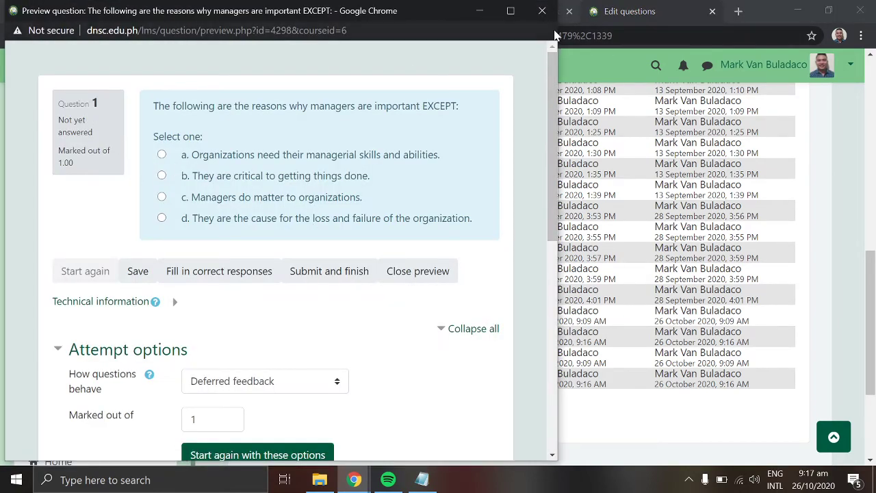
click(542, 10)
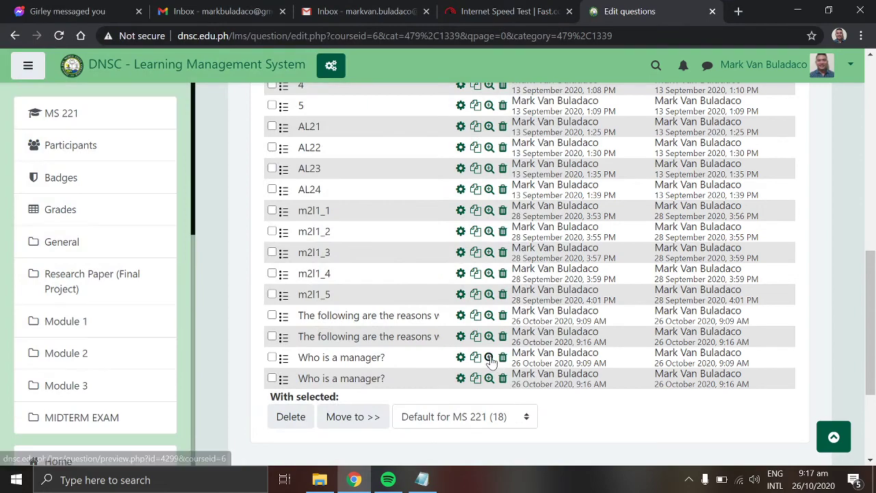
click(489, 358)
mouse_move(559, 195)
mouse_down()
mouse_move(550, 328)
mouse_move(544, 197)
mouse_up()
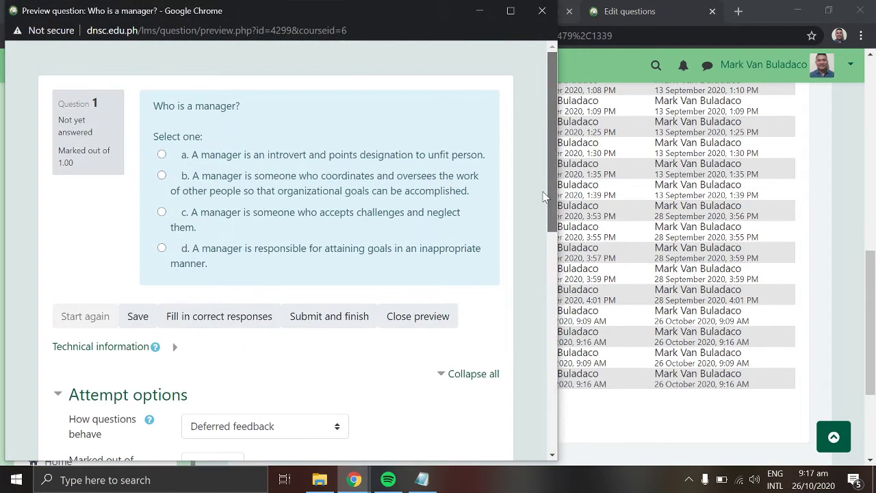
click(542, 10)
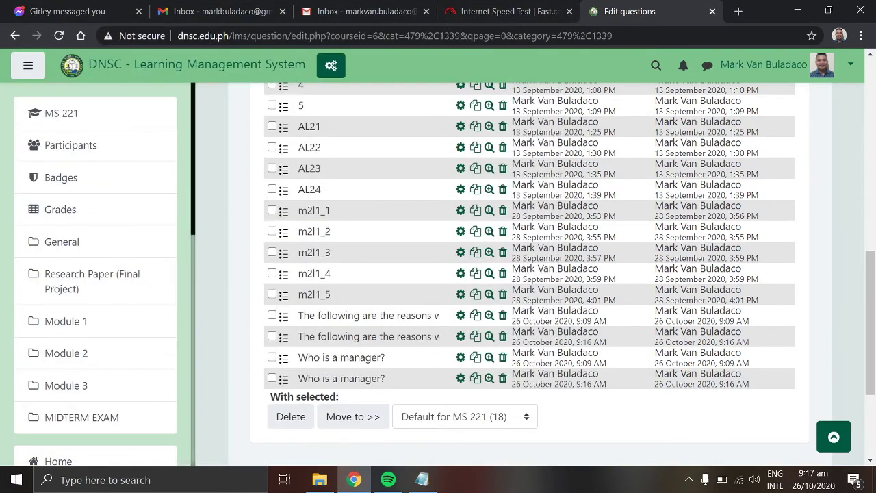
Step: Open the last-listed "Who is a manager?" question's editing form and look it over
click(460, 381)
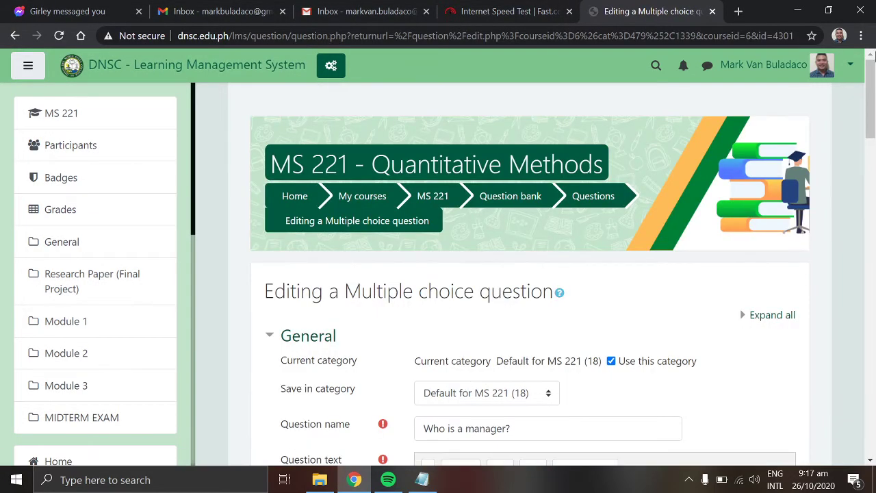
drag(874, 97, 874, 66)
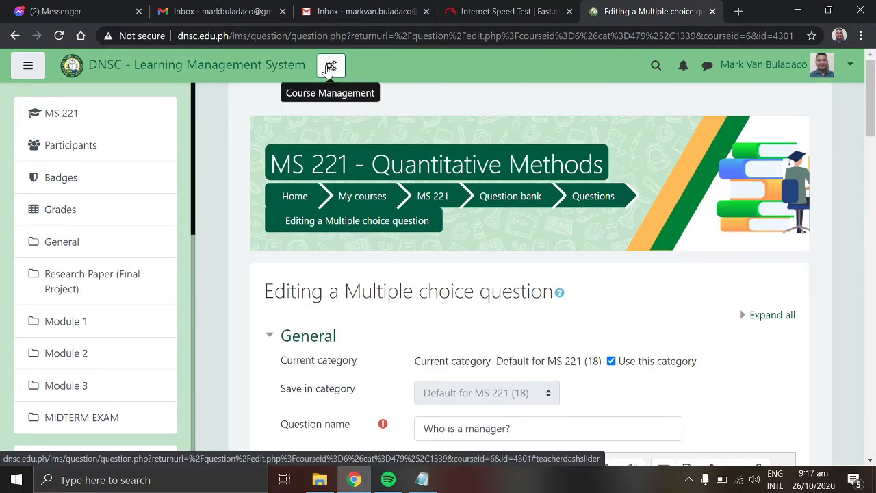
Step: Return to the MS 221 course, turn editing on, and start adding a Quiz activity to the MIDTERM EXAM section
click(125, 118)
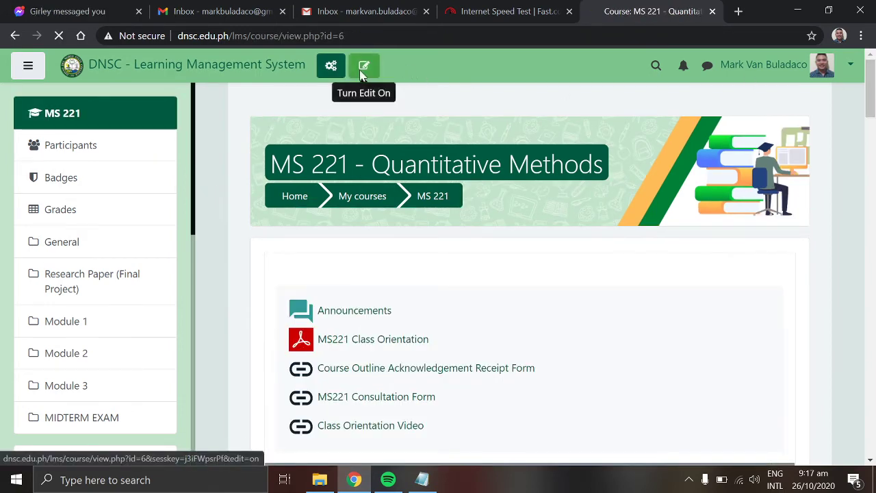
click(363, 68)
drag(873, 91, 873, 398)
click(715, 396)
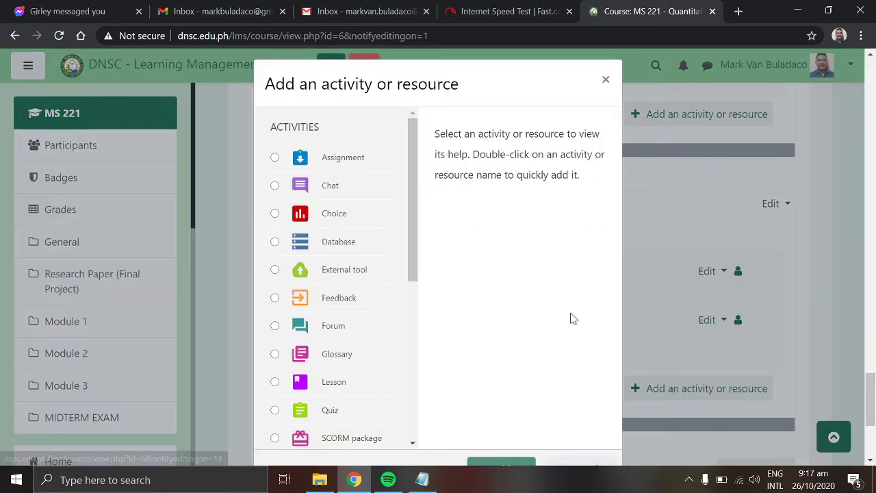
drag(413, 228, 420, 320)
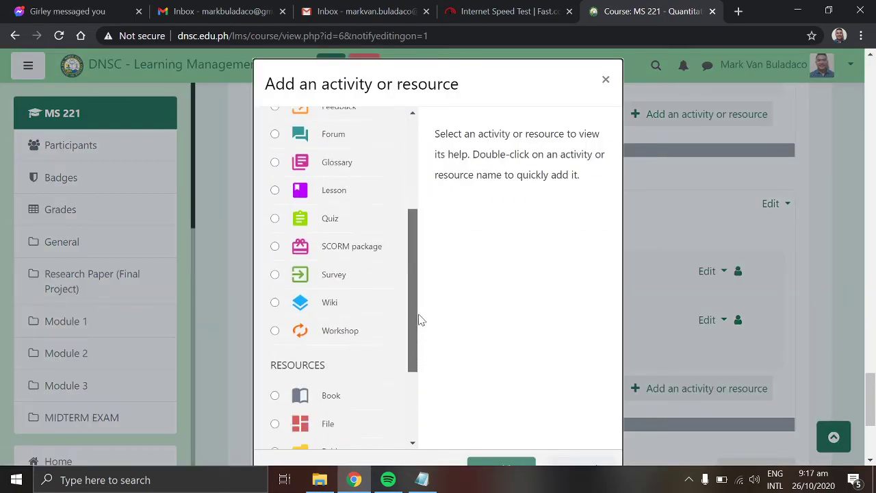
click(340, 228)
click(507, 459)
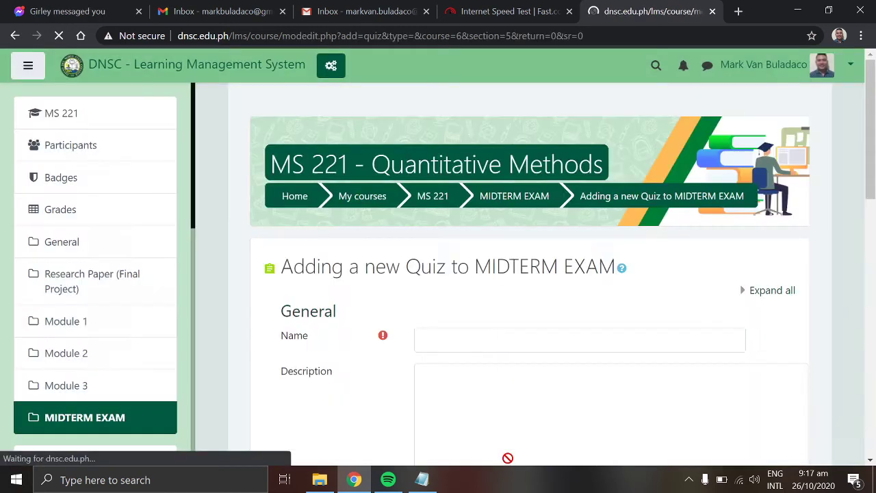
Step: Name the new quiz "Sample Quiz 1" and save and display it
click(484, 346)
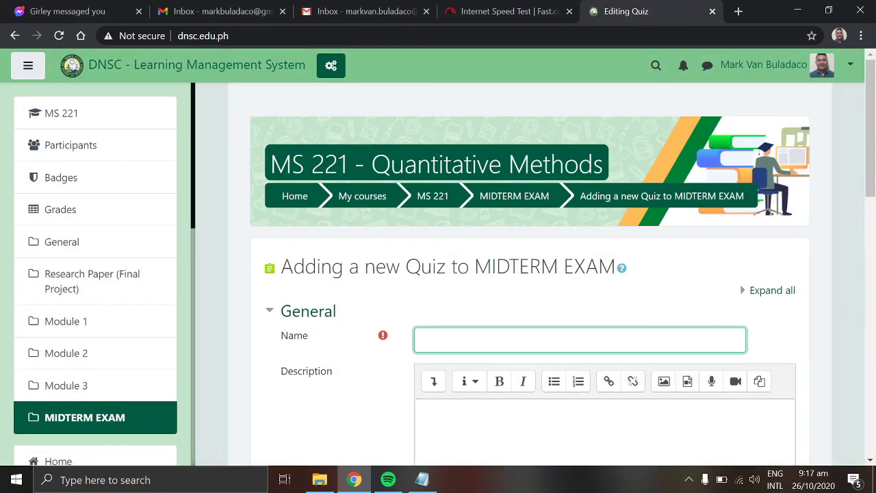
text(Sample Quiz 1)
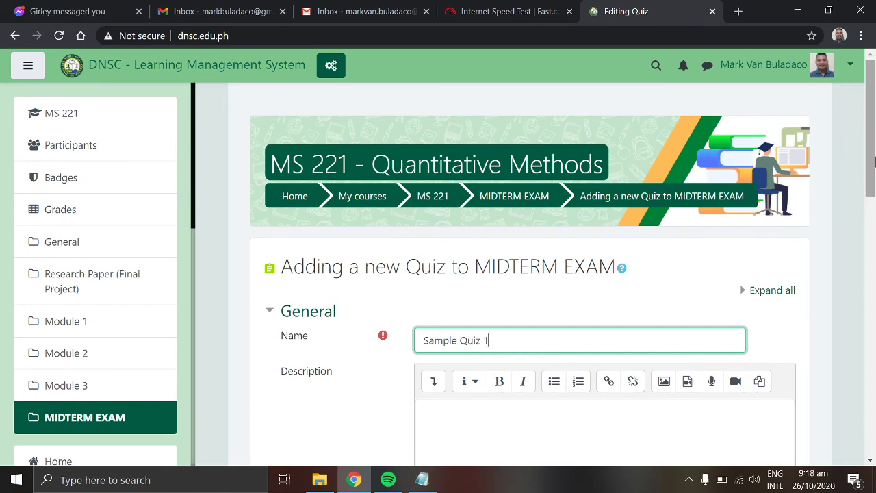
drag(871, 161, 873, 375)
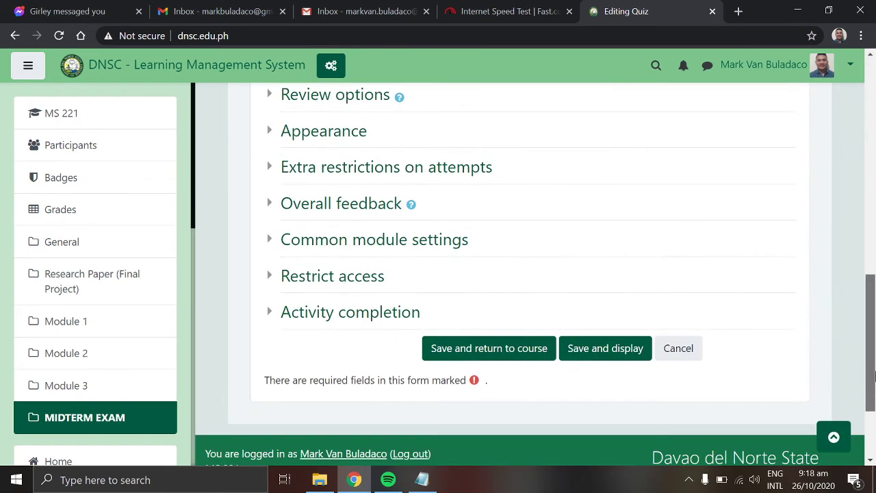
click(618, 357)
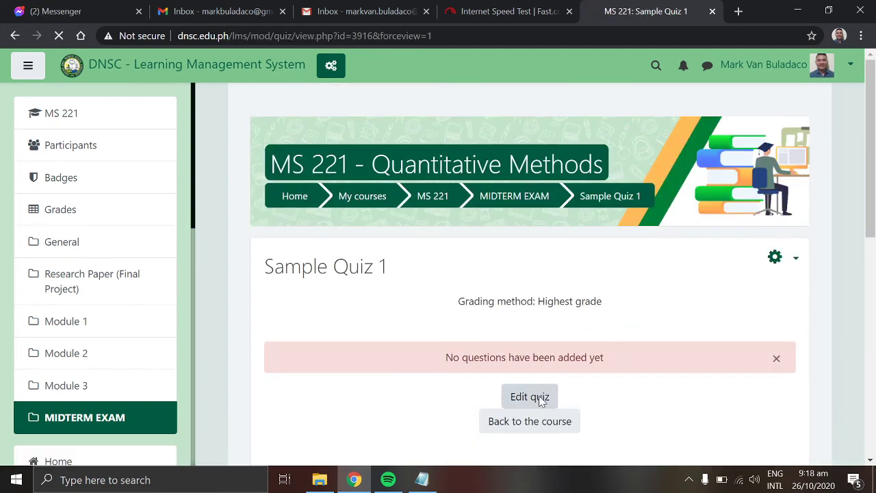
Step: Add the last-listed copies of the why-managers-are-important and "Who is a manager?" questions from the question bank to the quiz, and save its maximum grade
click(538, 401)
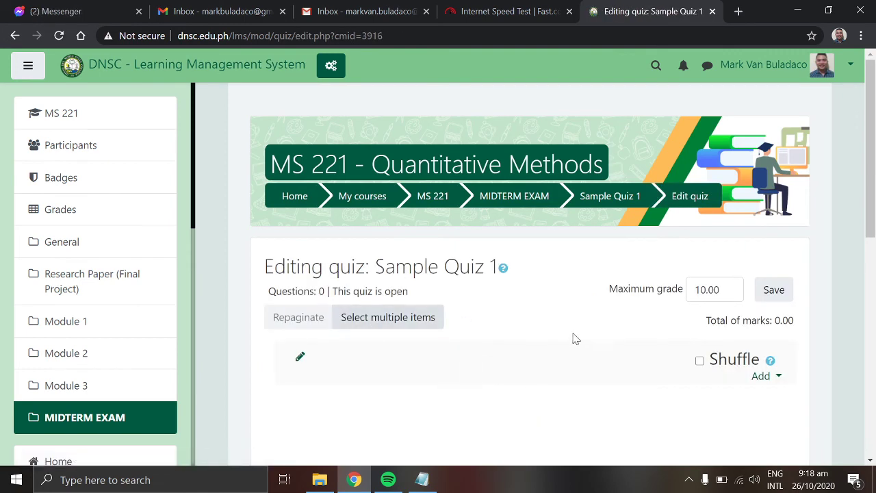
click(762, 375)
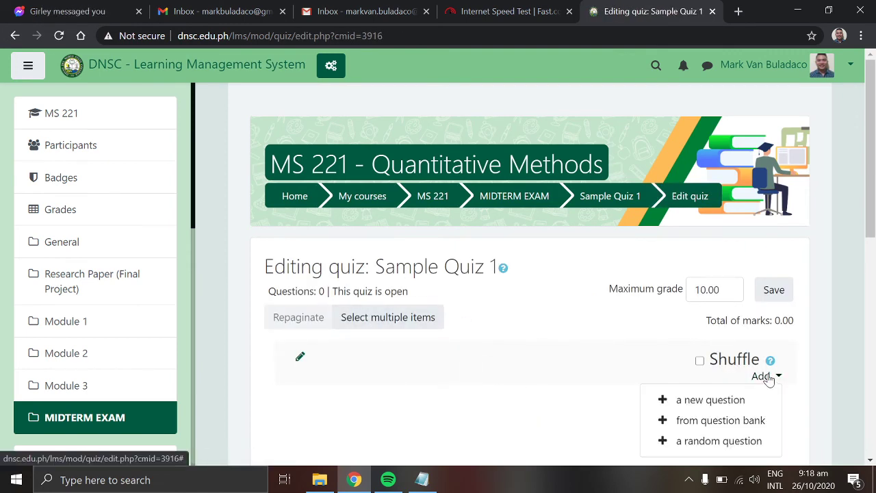
click(720, 429)
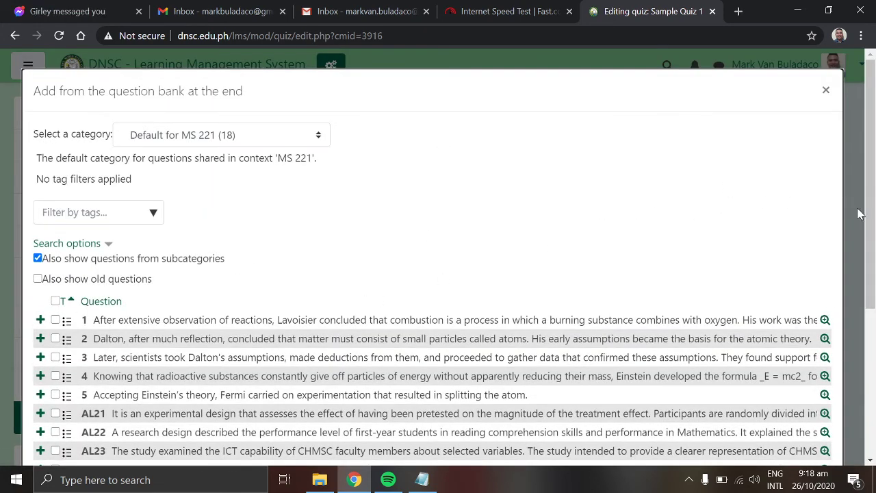
drag(864, 214, 864, 357)
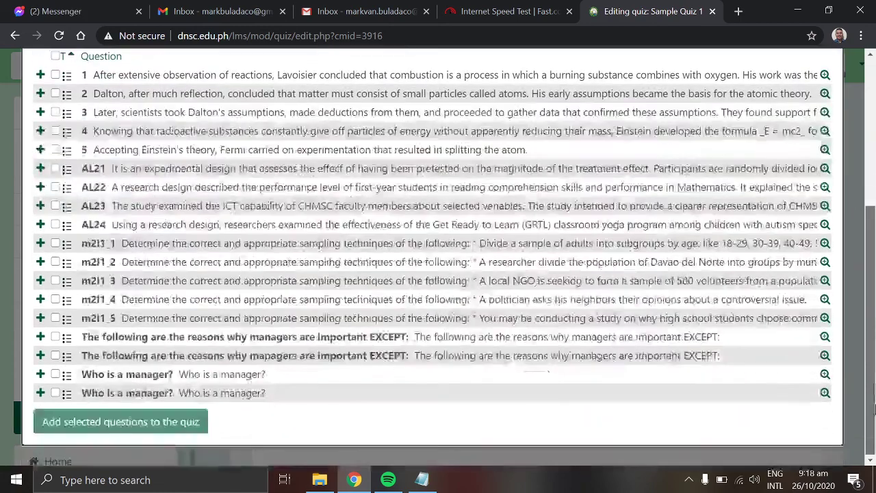
click(55, 355)
click(56, 392)
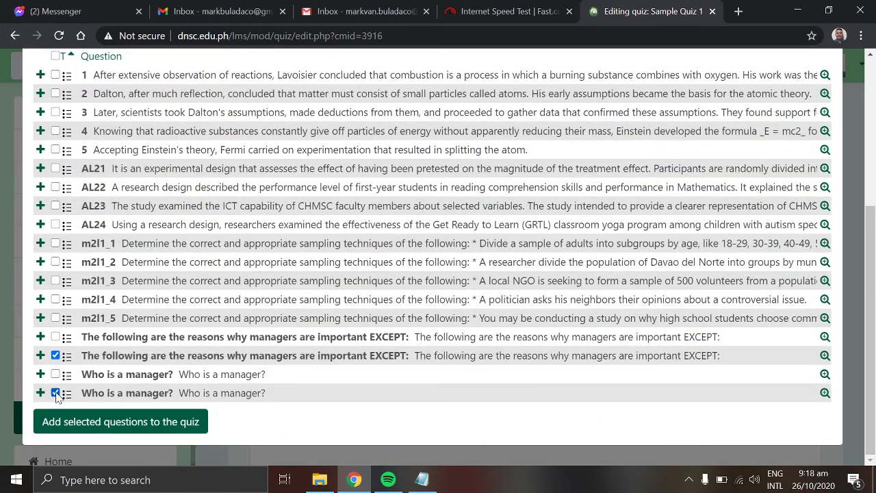
click(150, 422)
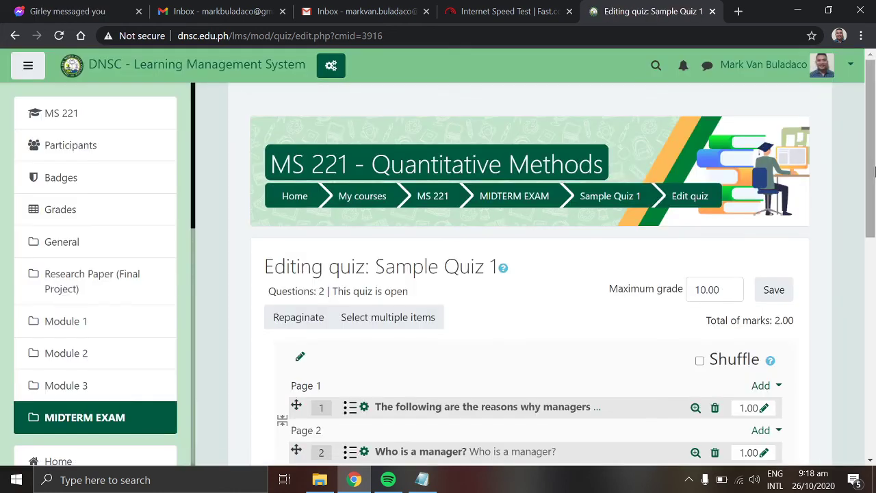
drag(874, 173, 873, 210)
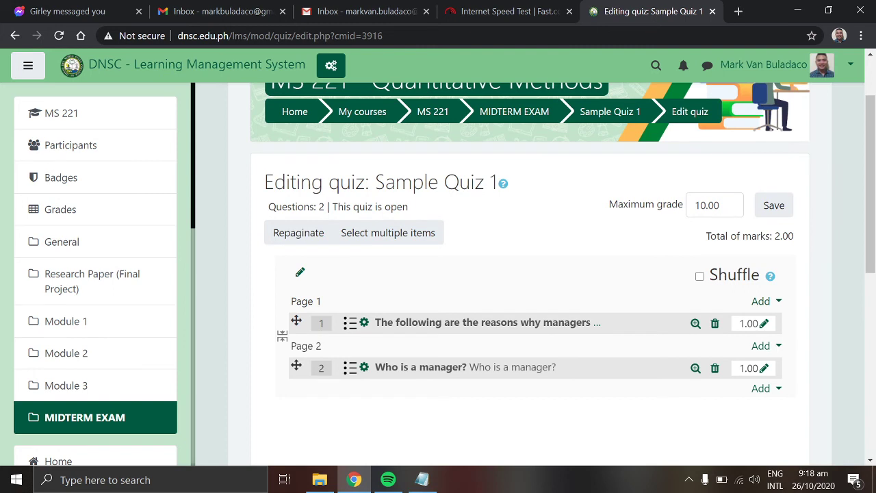
click(774, 206)
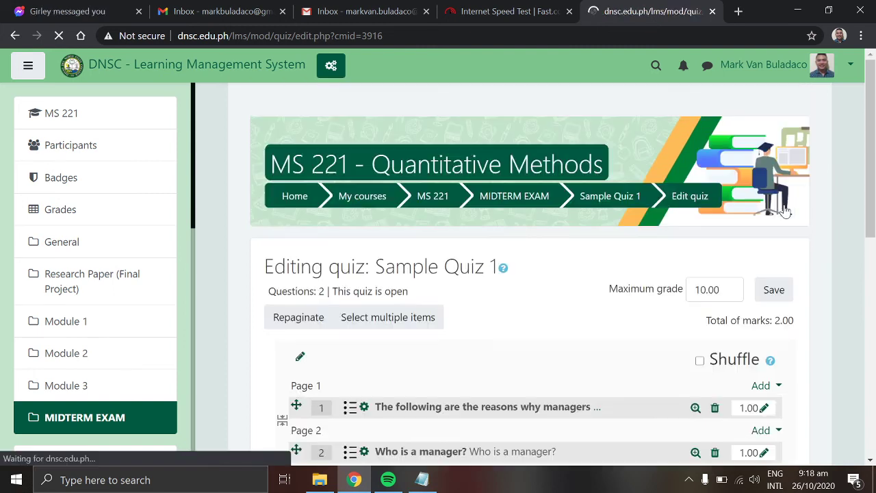
Step: Preview Sample Quiz 1 and look through its first and second questions
click(615, 198)
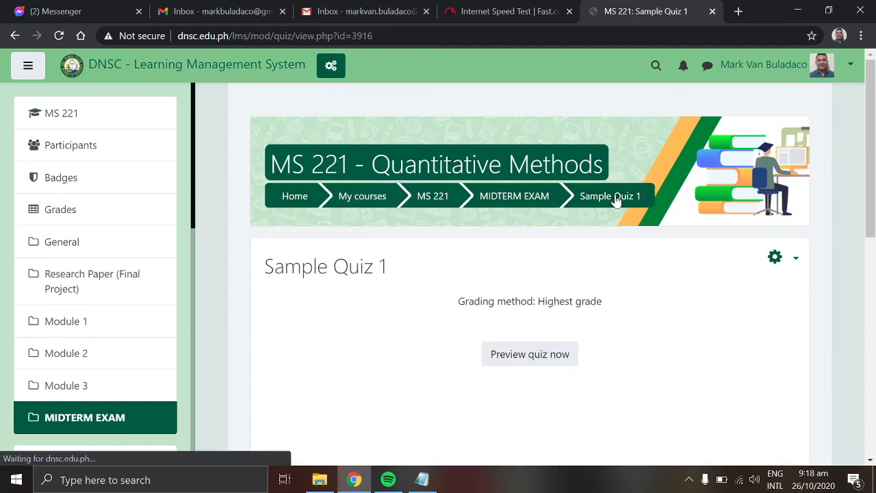
click(538, 361)
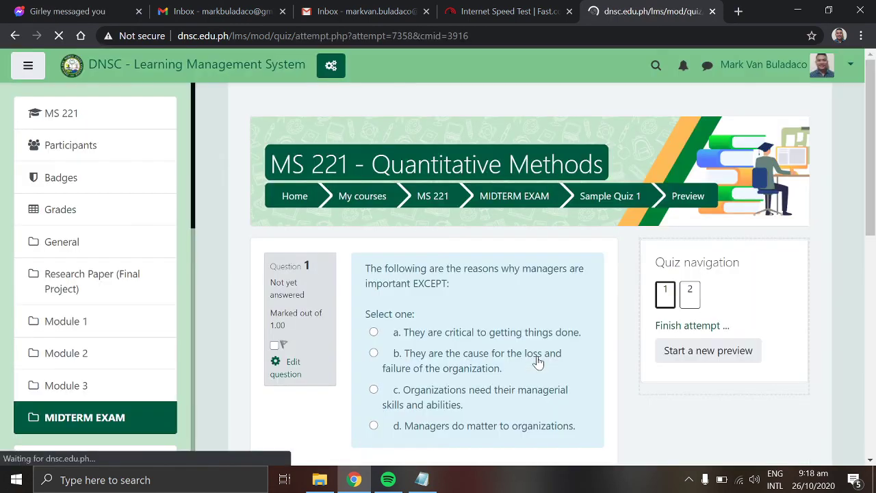
drag(874, 191, 874, 248)
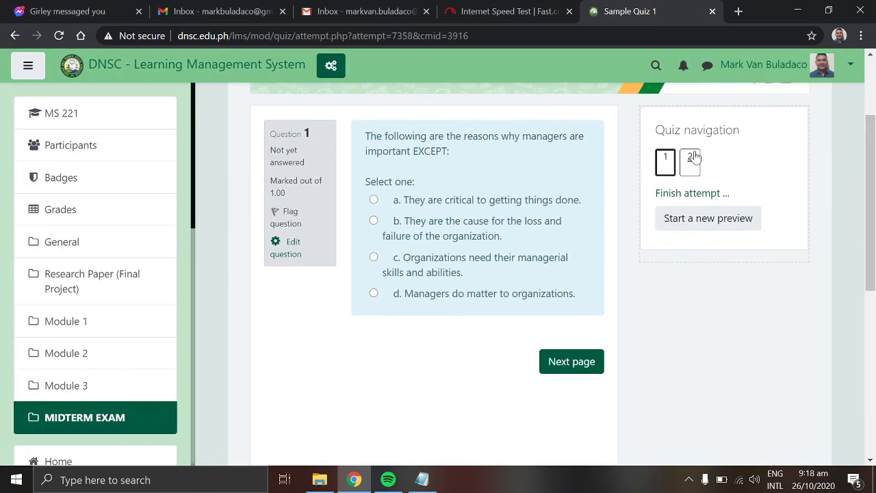
click(691, 163)
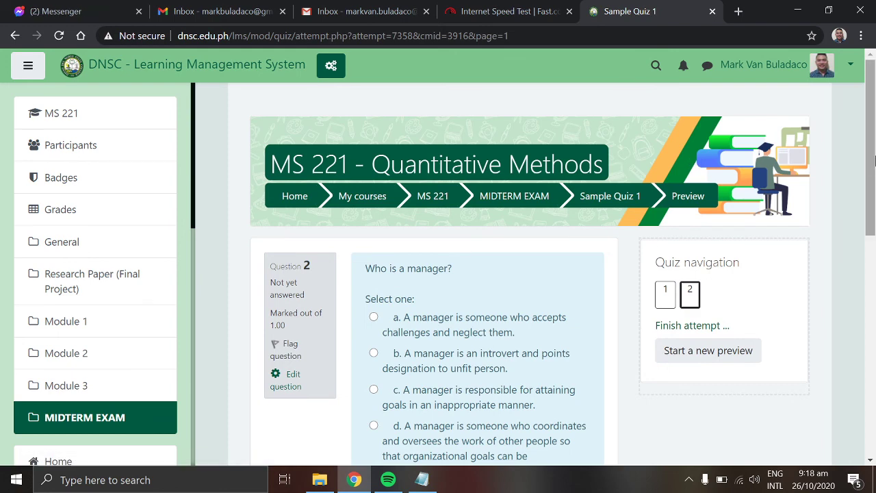
click(688, 480)
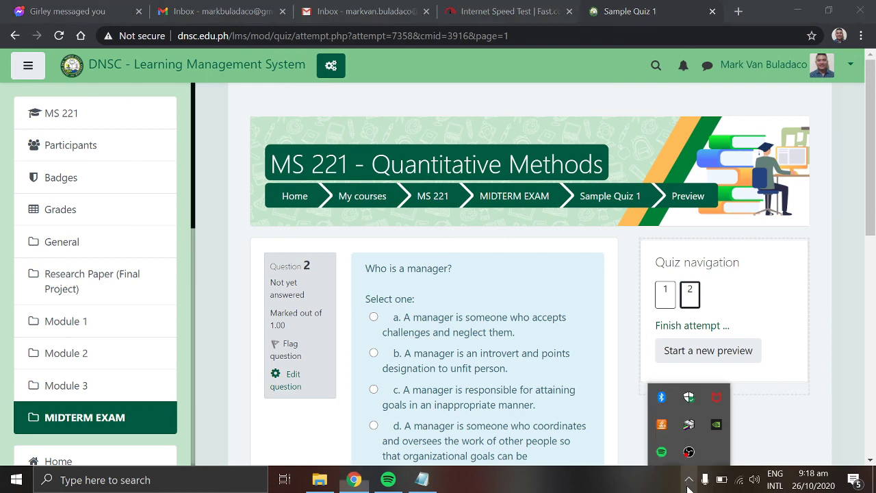